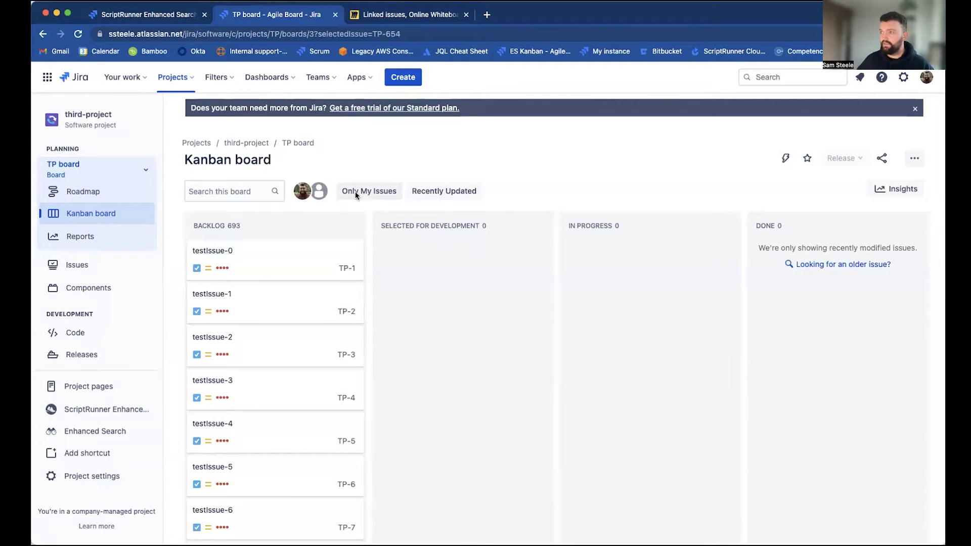
# Step: Filter the board by assignee, copy the Main issue's TP-654 key, and go to Enhanced Search
pyautogui.click(304, 196)
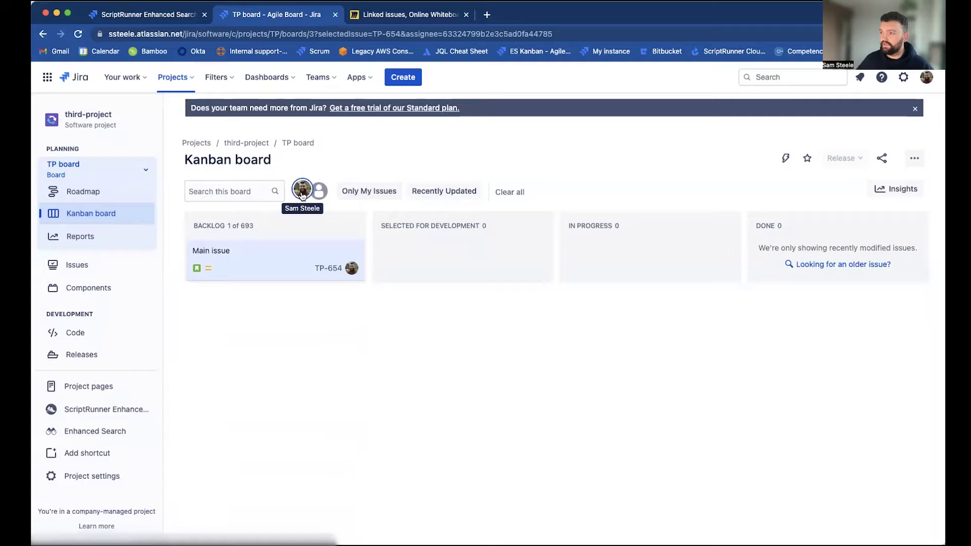
pyautogui.click(240, 253)
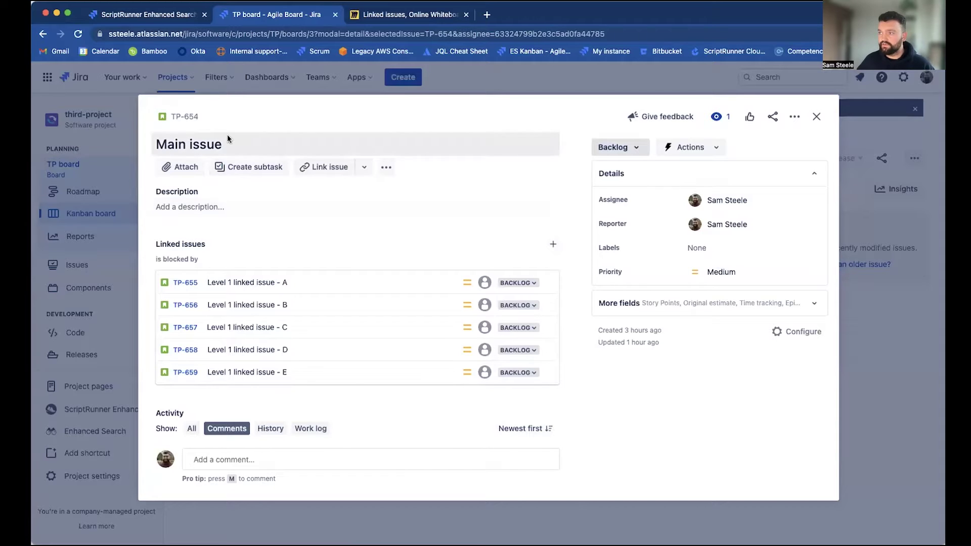
pyautogui.rightClick(191, 117)
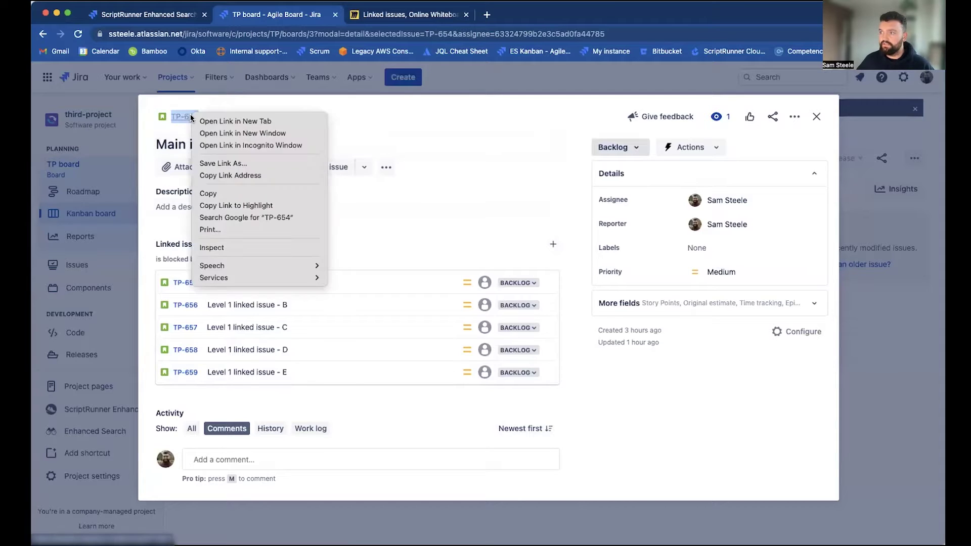
pyautogui.click(219, 194)
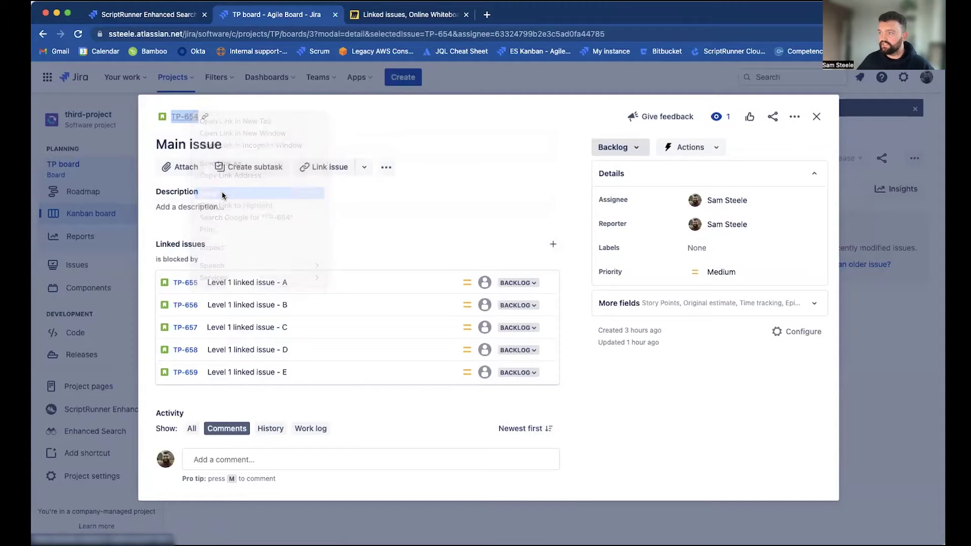
pyautogui.click(159, 18)
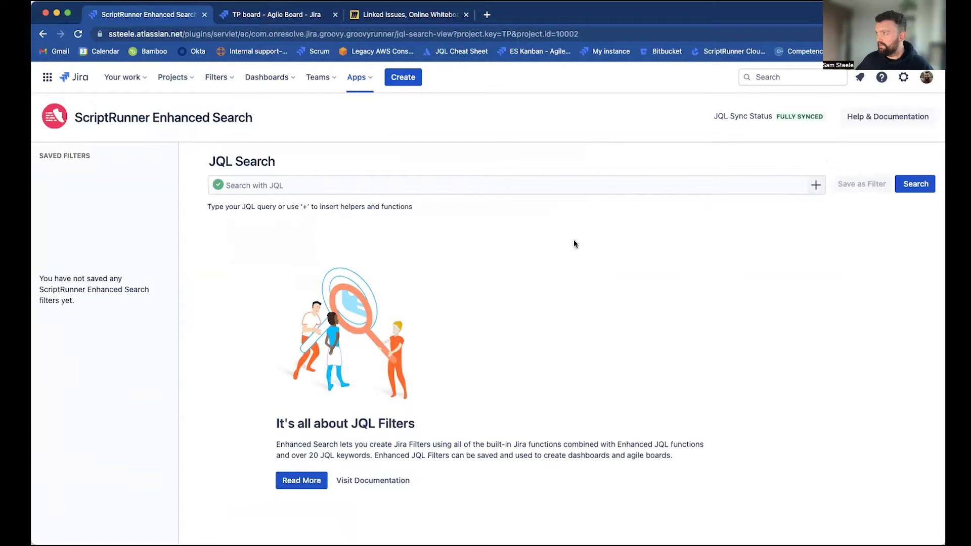
# Step: Give the linkedIssuesOf function the subquery 'issue = TP-654'
pyautogui.click(818, 186)
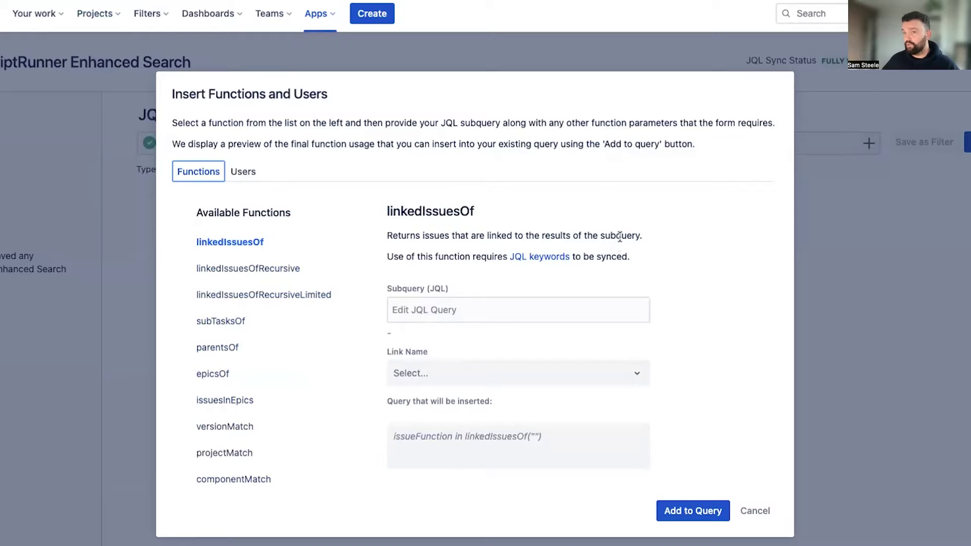
pyautogui.click(507, 319)
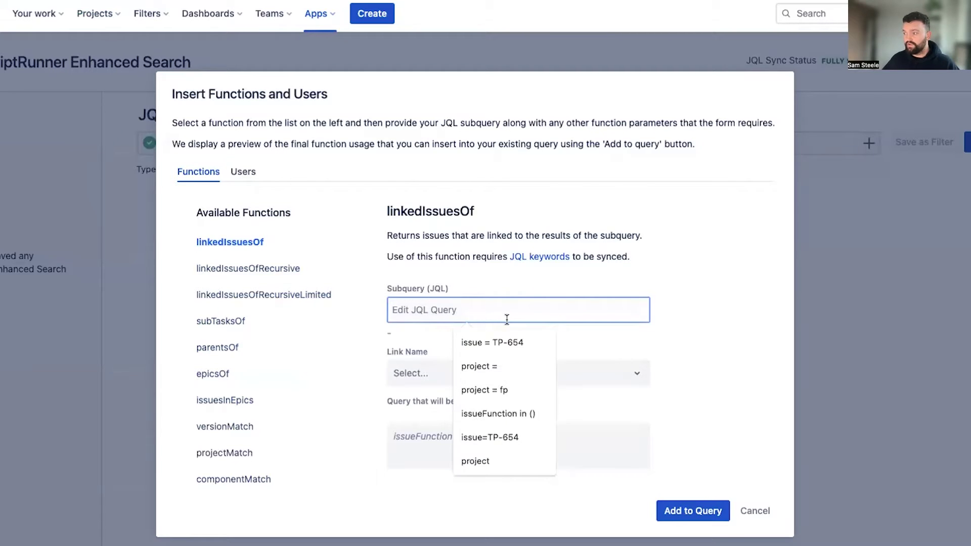
pyautogui.write('issue =')
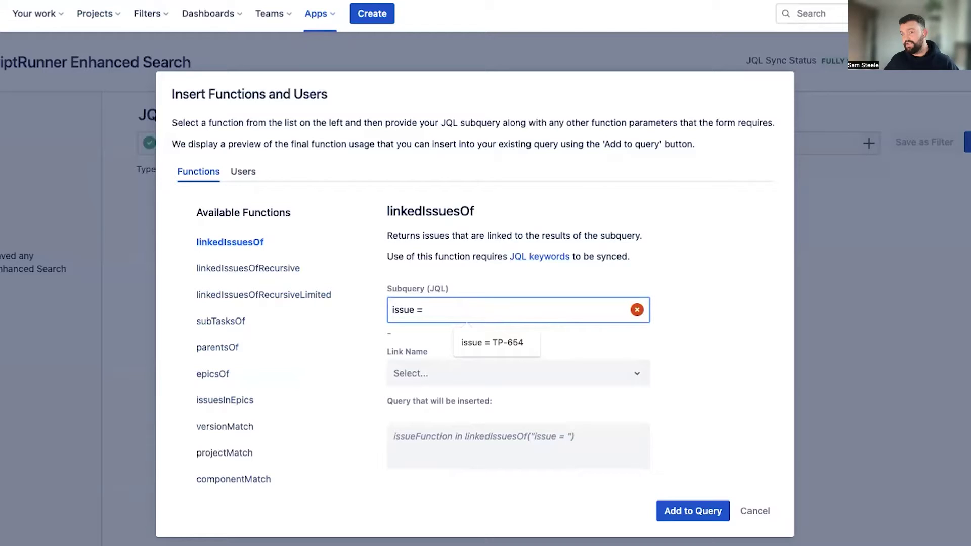
pyautogui.press('Down')
pyautogui.press('Return')
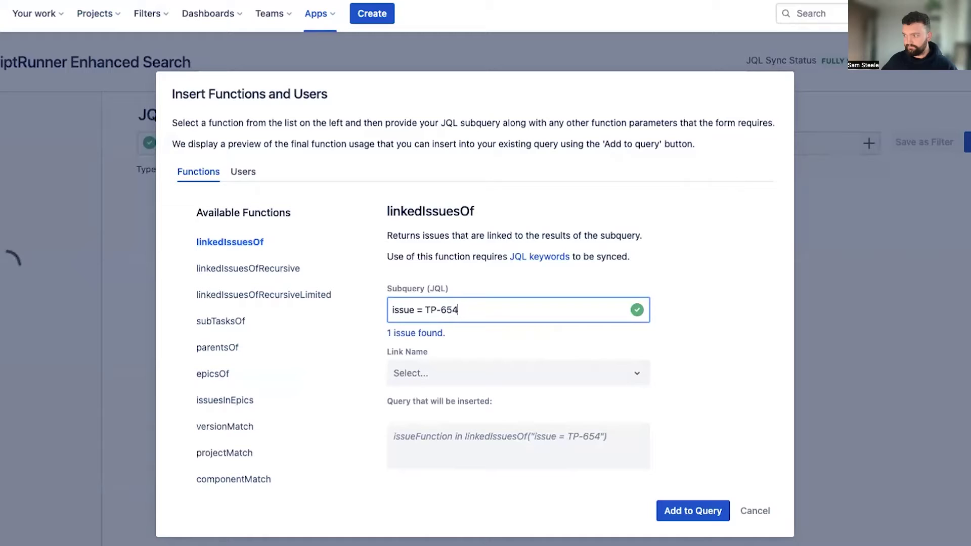
# Step: Check the '1 issue found' match in a new tab, then close it
pyautogui.rightClick(438, 338)
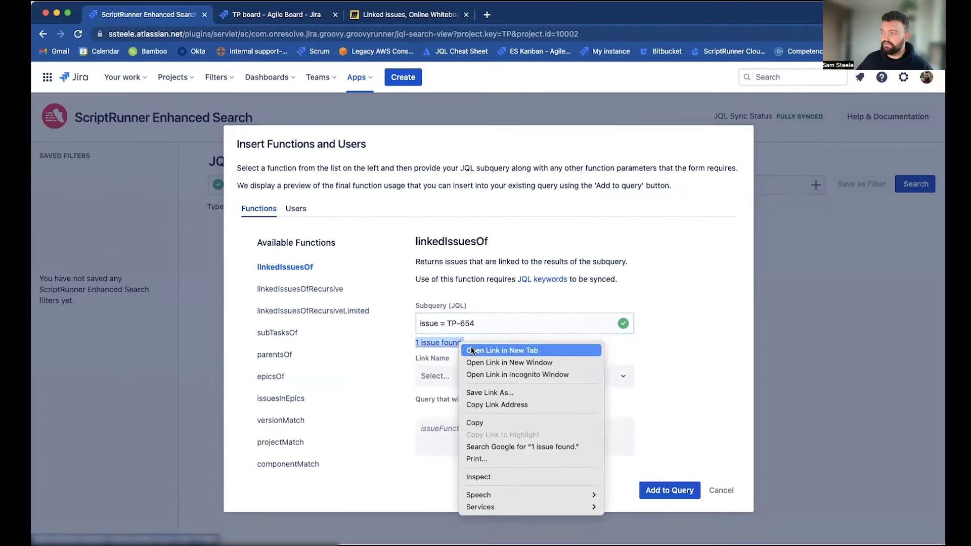
pyautogui.click(453, 343)
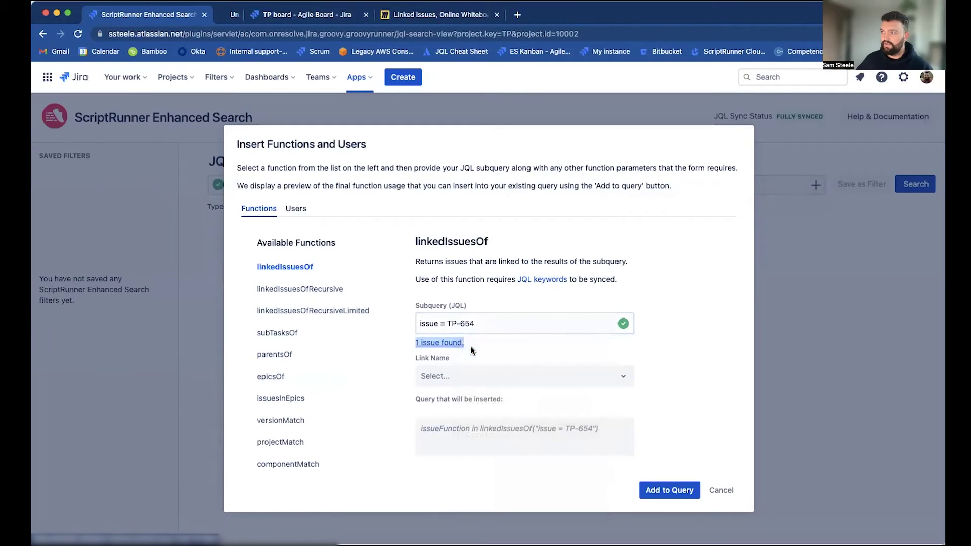
pyautogui.click(274, 15)
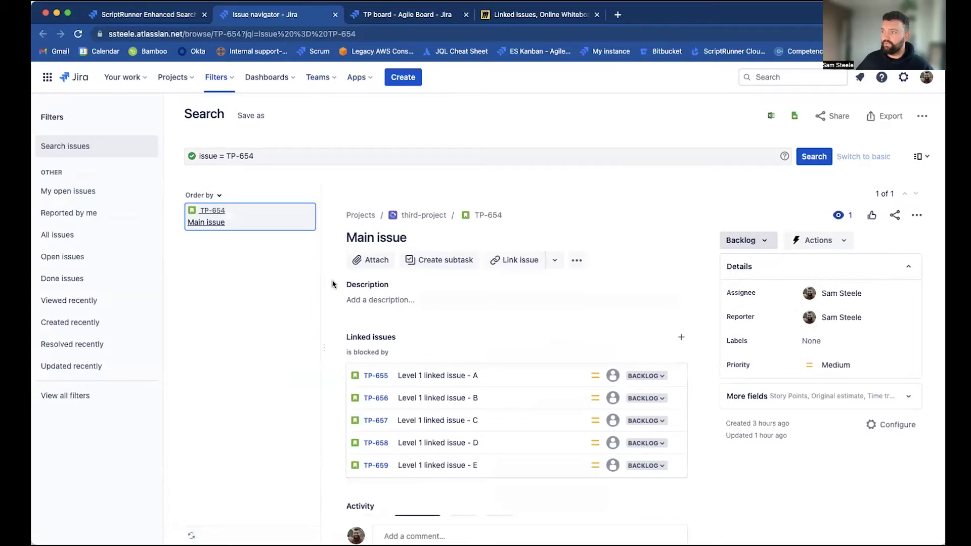
pyautogui.click(334, 18)
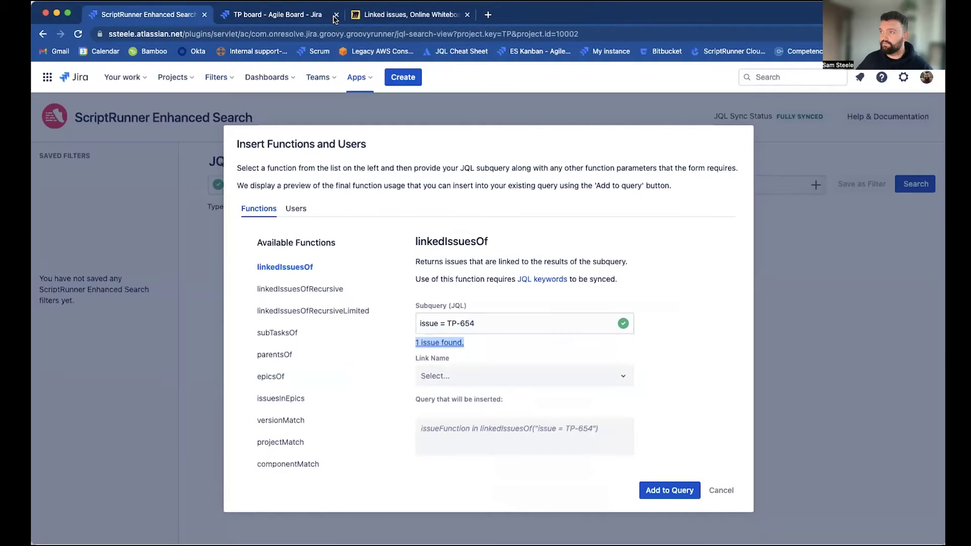
# Step: Add the linkedIssuesOf query and search, listing TP-655 to TP-659 as Level 1 linked issues
pyautogui.click(663, 493)
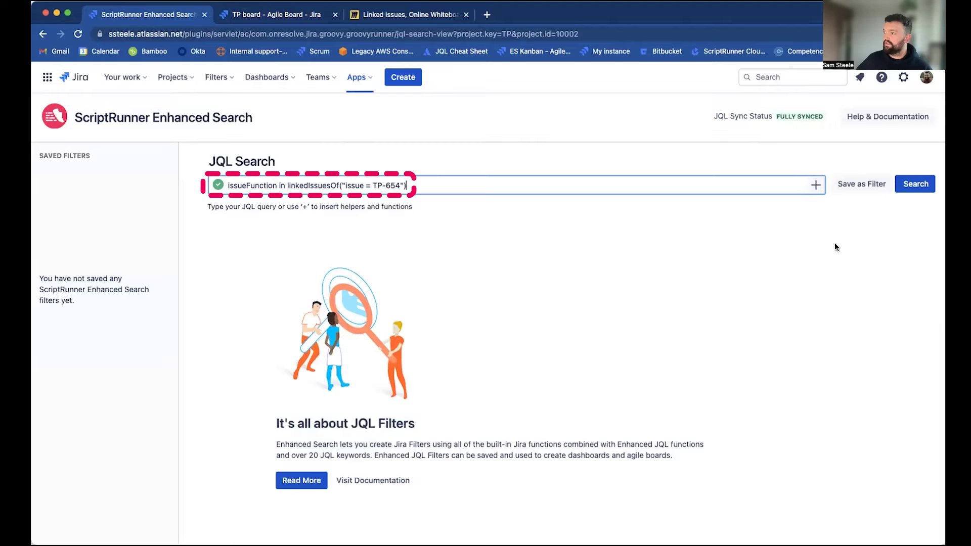
pyautogui.click(905, 190)
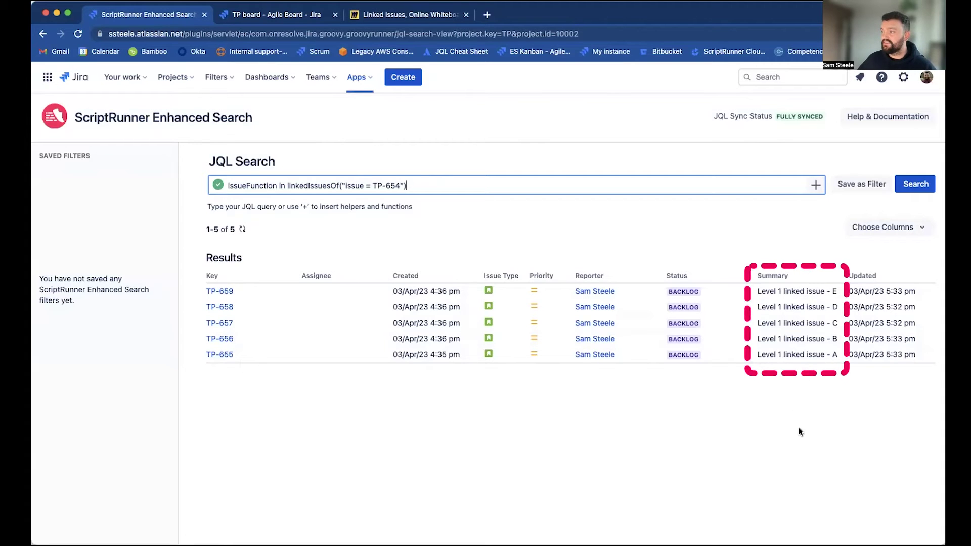
pyautogui.moveTo(781, 354); pyautogui.dragTo(758, 354)
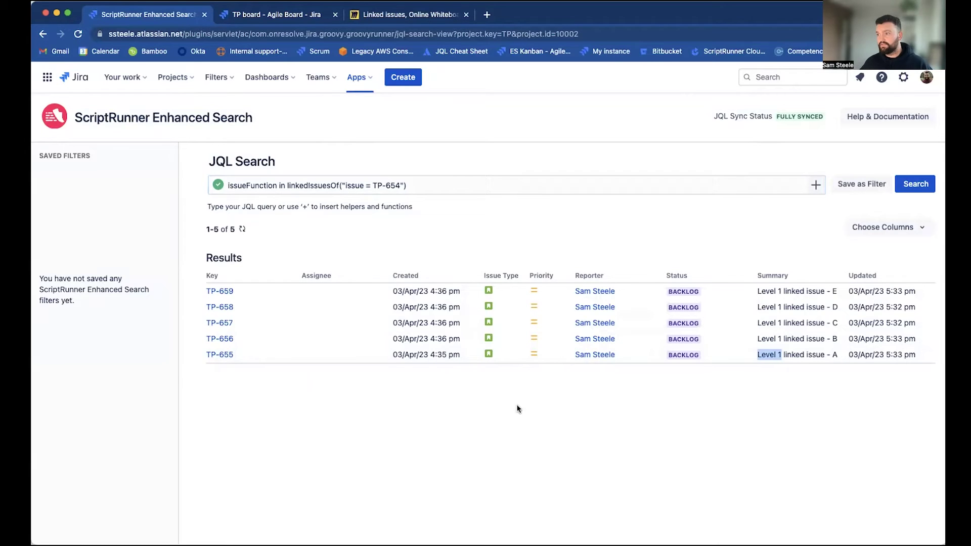
# Step: Change the function to linkedIssuesOfRecursive, search, and review all 37 results through Level 4
pyautogui.click(340, 186)
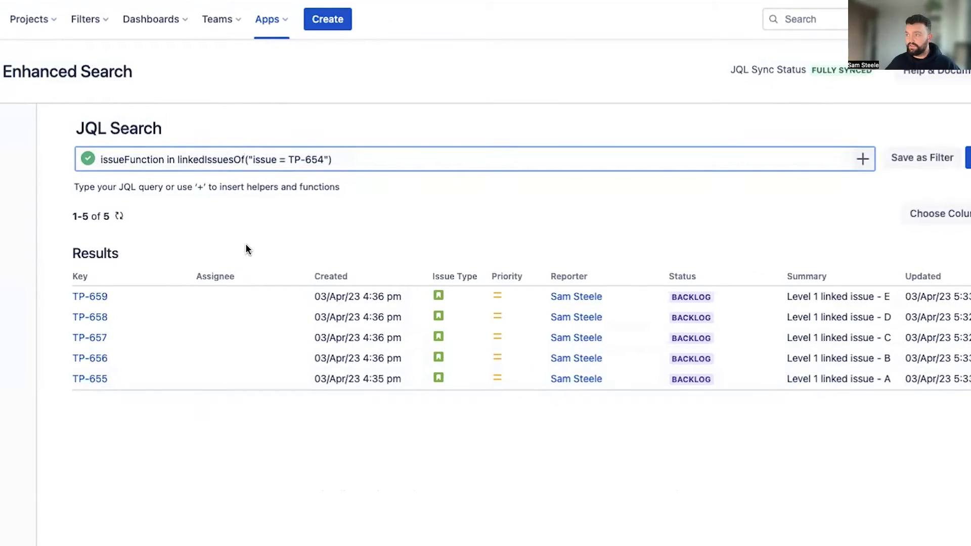
pyautogui.write('Re')
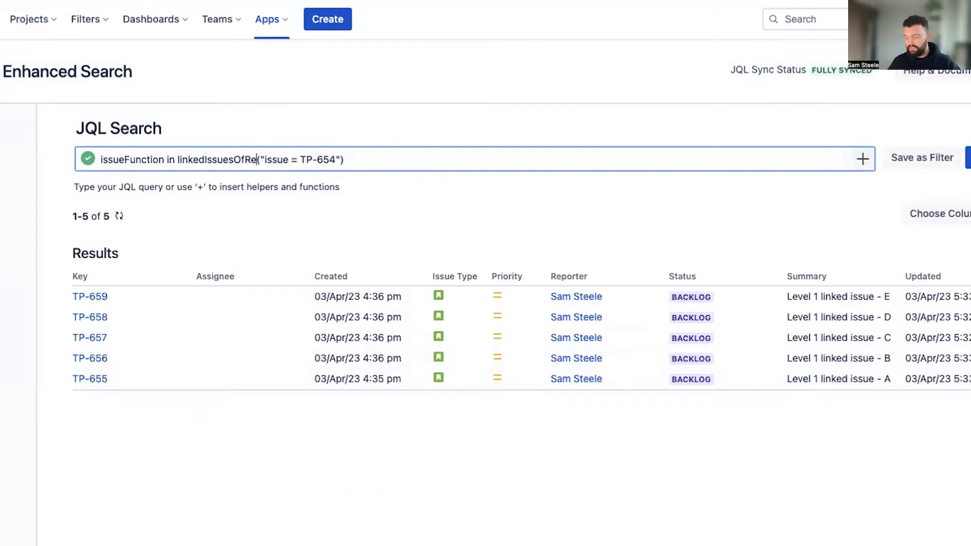
pyautogui.write('cursive')
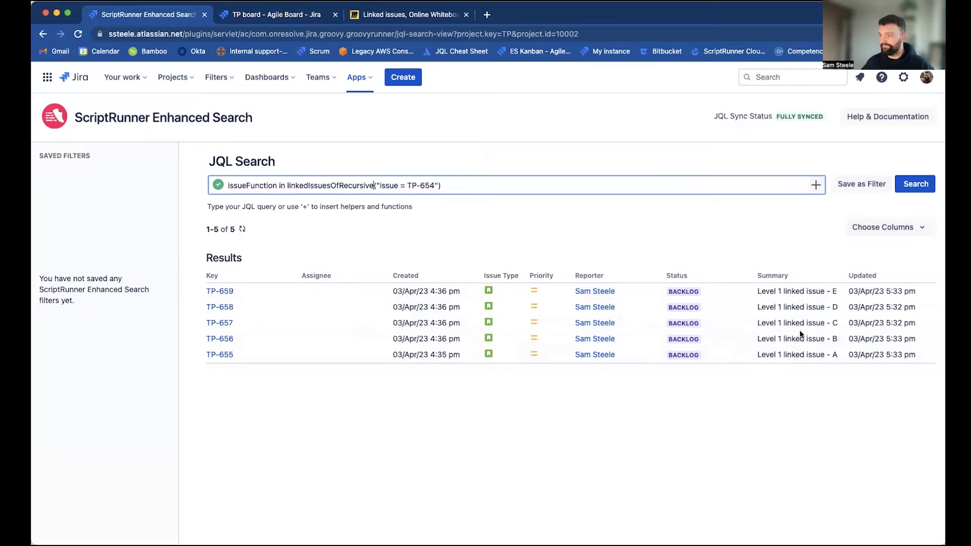
pyautogui.click(915, 184)
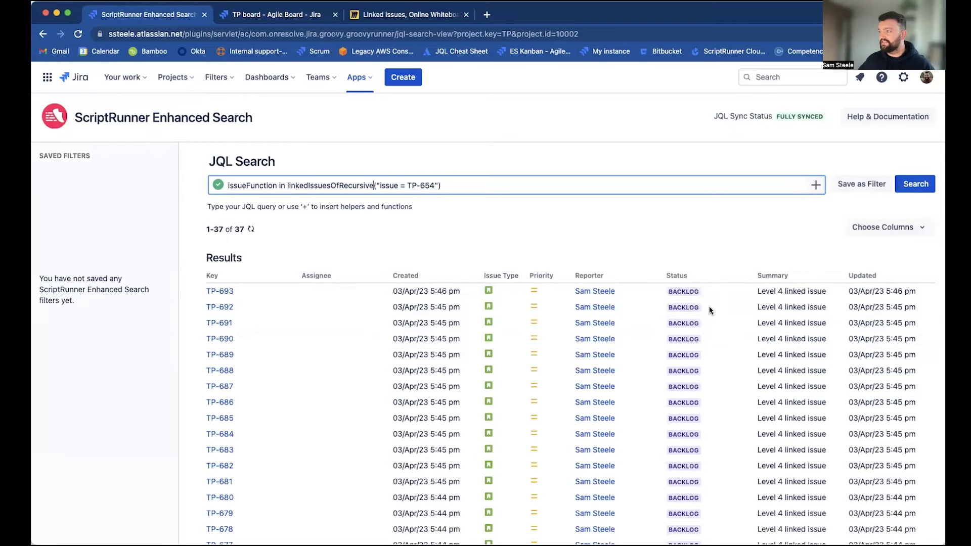
pyautogui.scroll(-7, 711, 311)
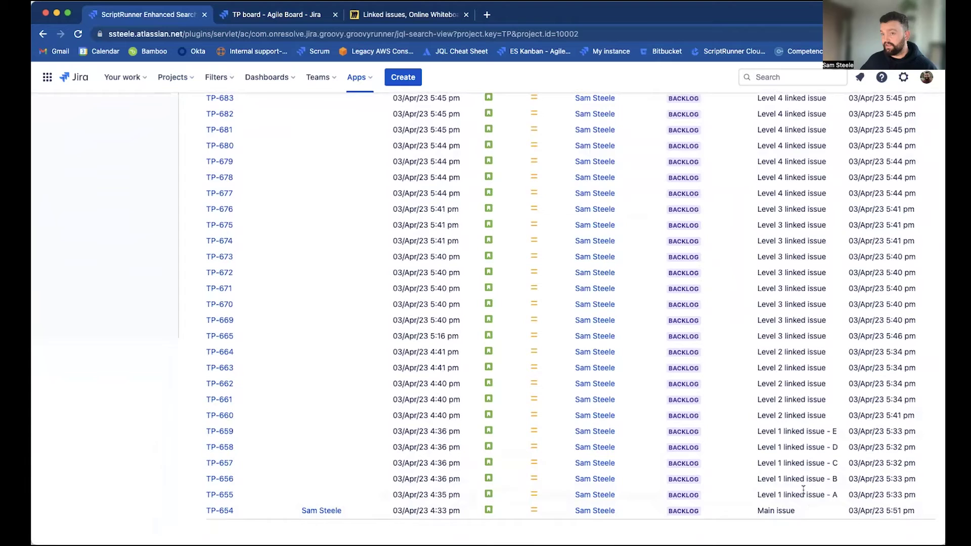
pyautogui.scroll(3, 803, 489)
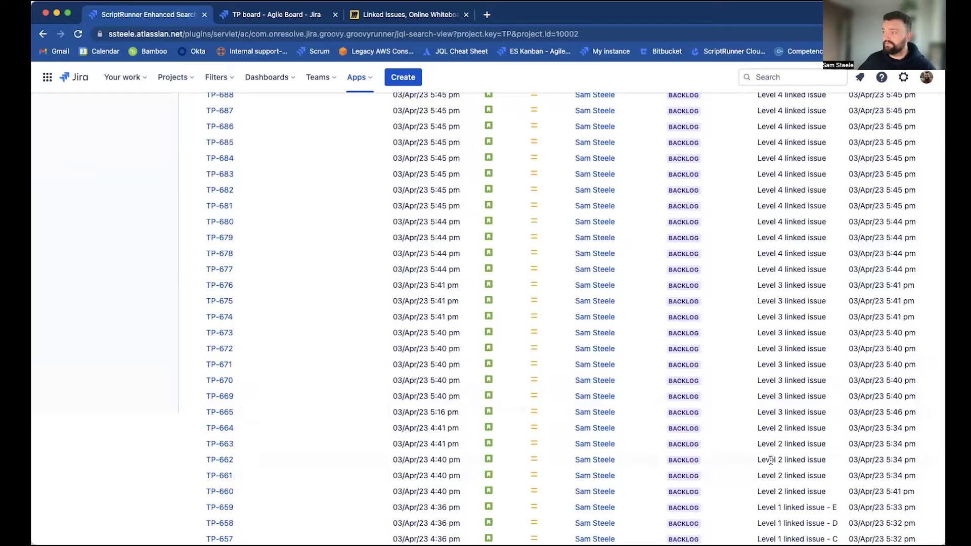
pyautogui.scroll(4, 795, 395)
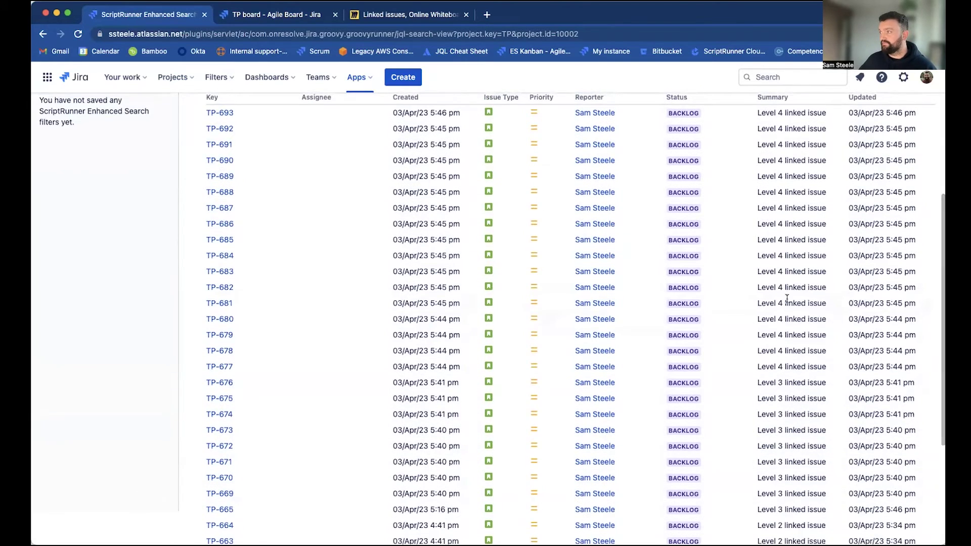
pyautogui.scroll(3, 787, 298)
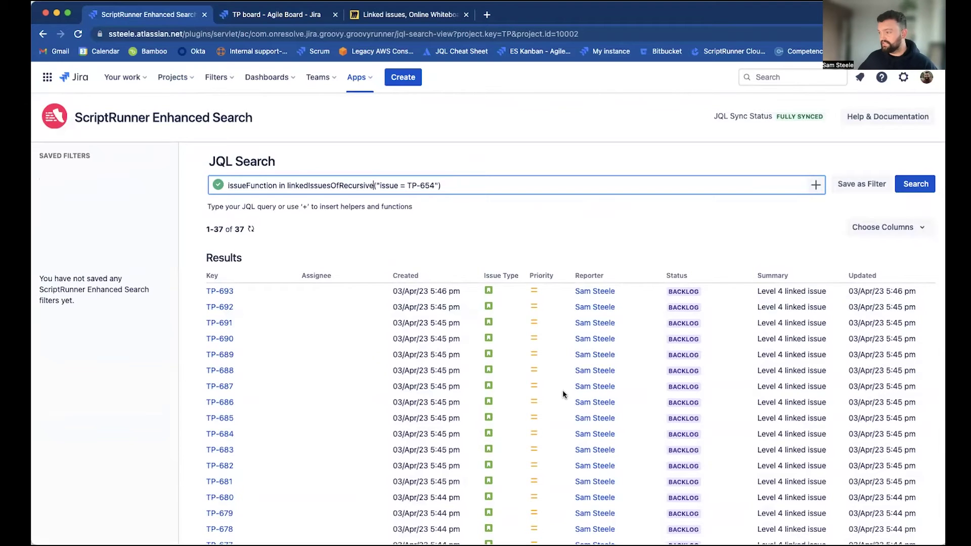
pyautogui.scroll(-7, 562, 391)
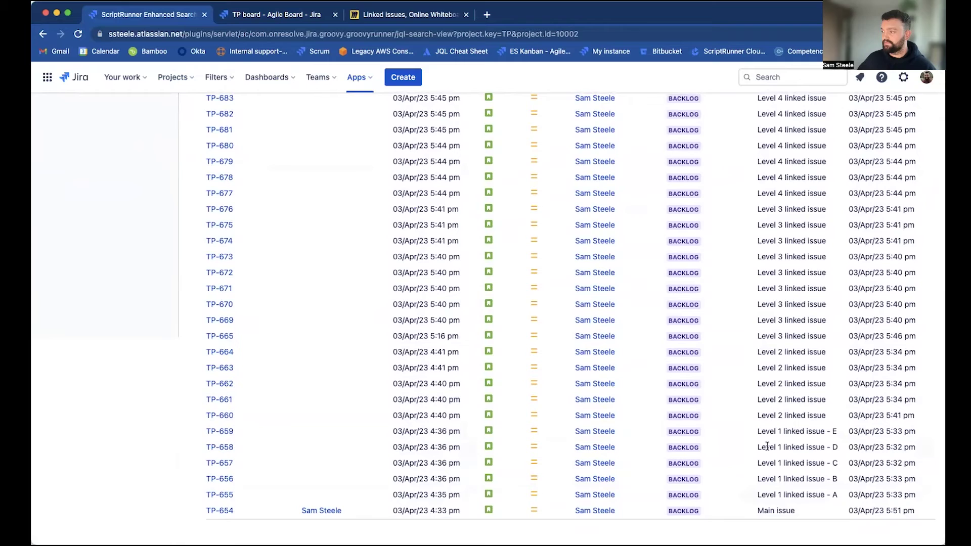
pyautogui.scroll(2, 793, 368)
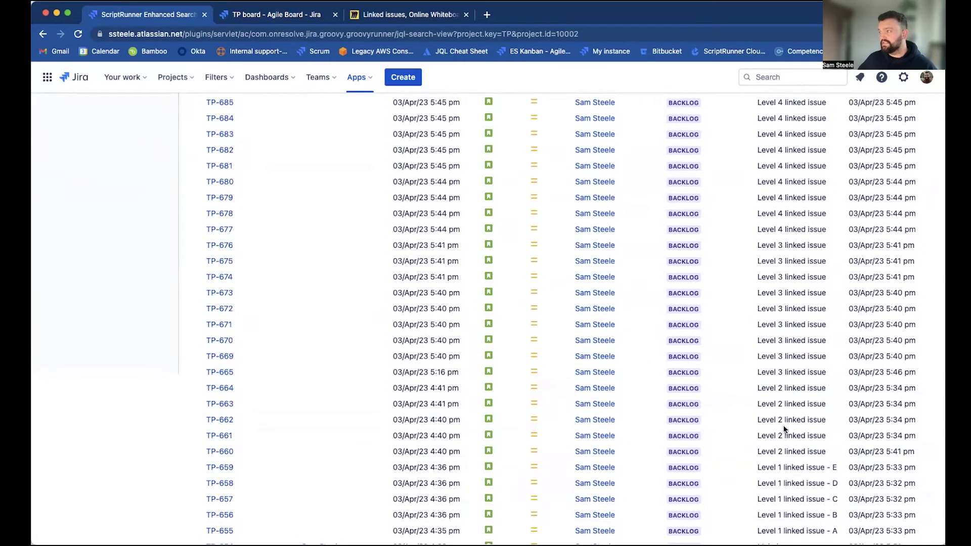
pyautogui.scroll(10, 519, 287)
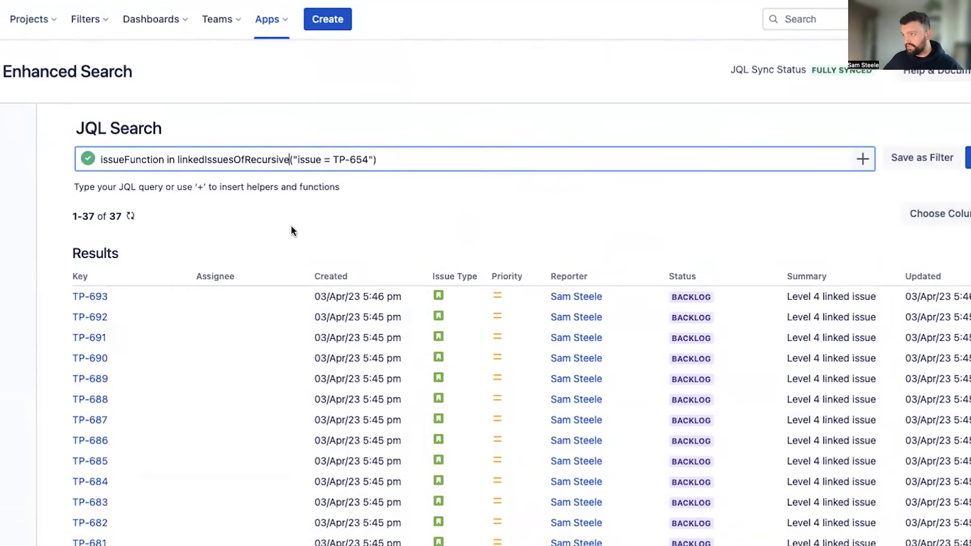
# Step: Run linkedIssuesOfRecursiveLimited("issue = TP-654", 2), returning 11 issues across two link levels
pyautogui.write('limited')
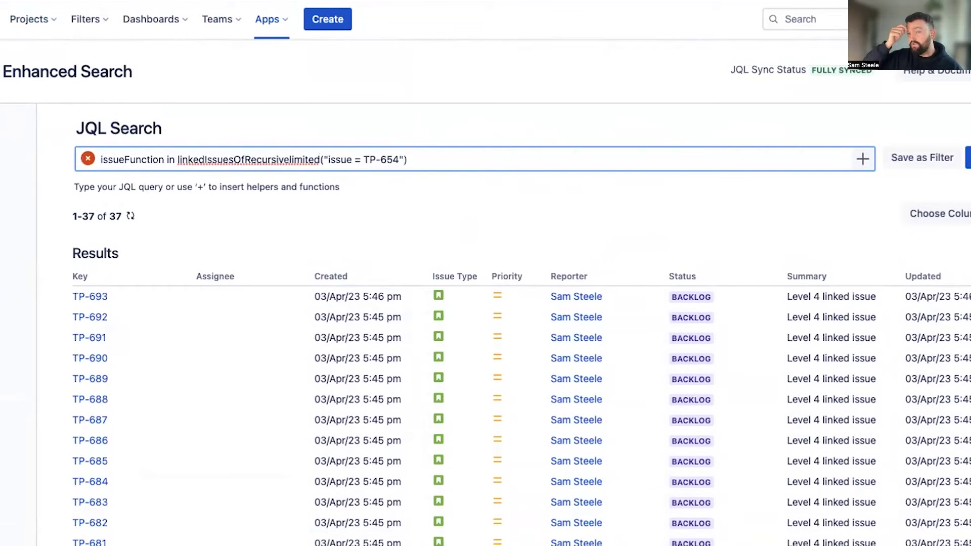
pyautogui.click(292, 159)
pyautogui.press('BackSpace')
pyautogui.write('L')
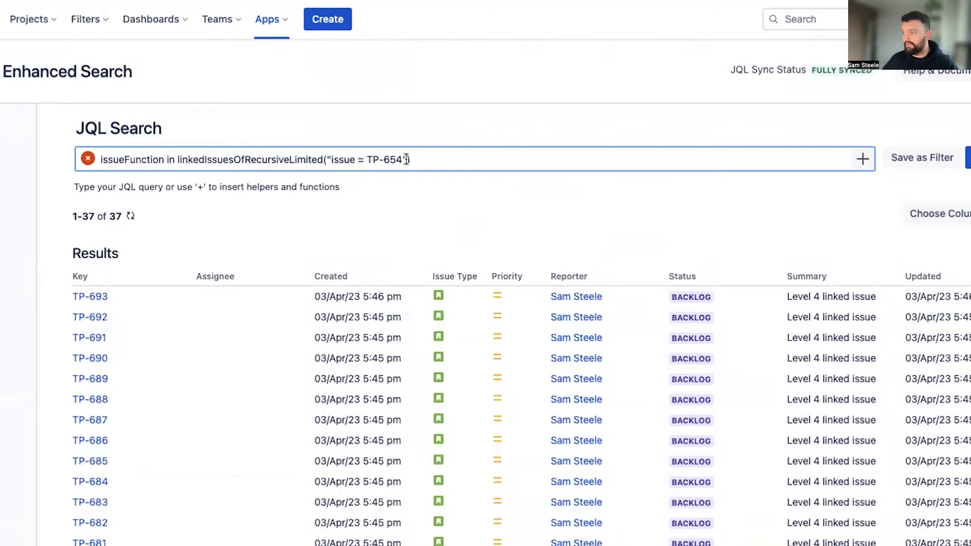
pyautogui.write(',')
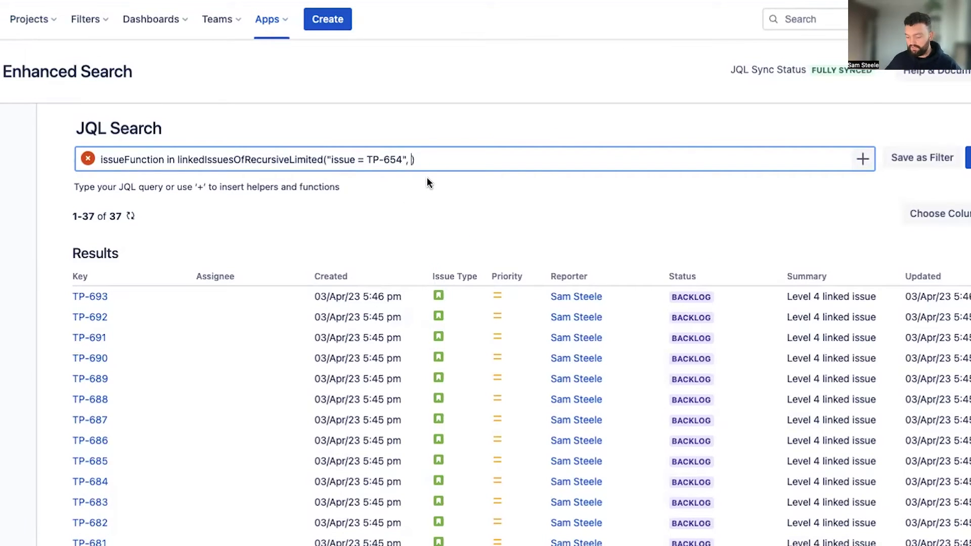
pyautogui.write('2')
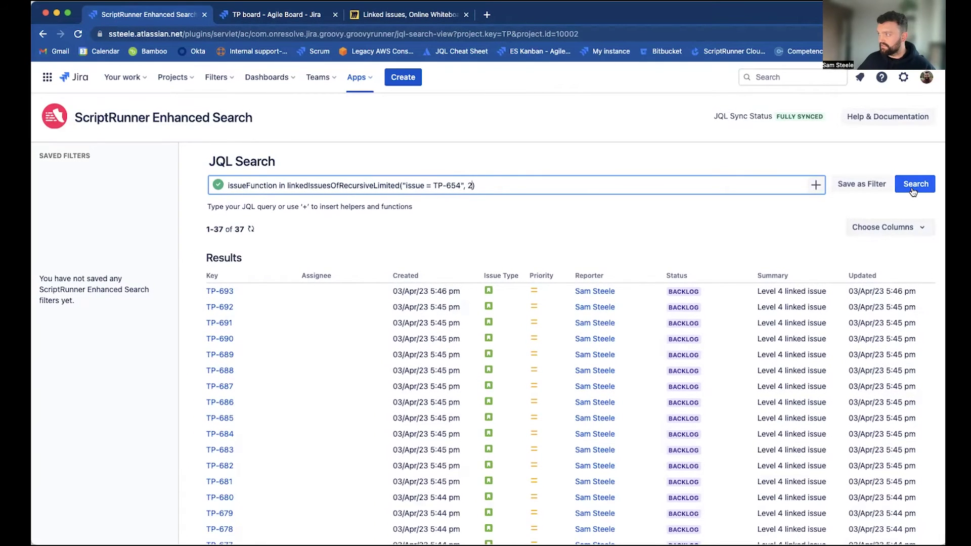
pyautogui.click(913, 191)
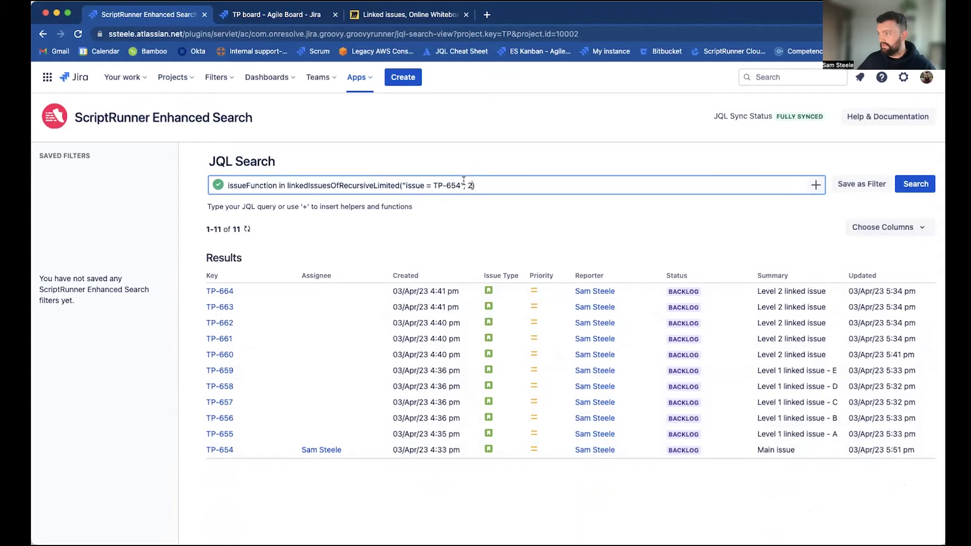
# Step: Change the depth limit from 2 to 3 and rerun, reviewing the 20 results
pyautogui.click(471, 186)
pyautogui.press('BackSpace')
pyautogui.write('3')
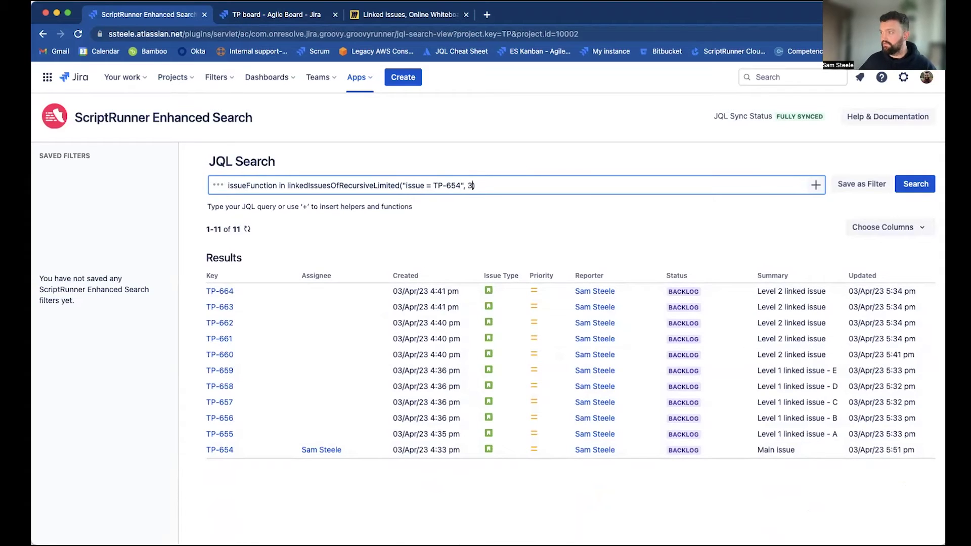
pyautogui.click(912, 195)
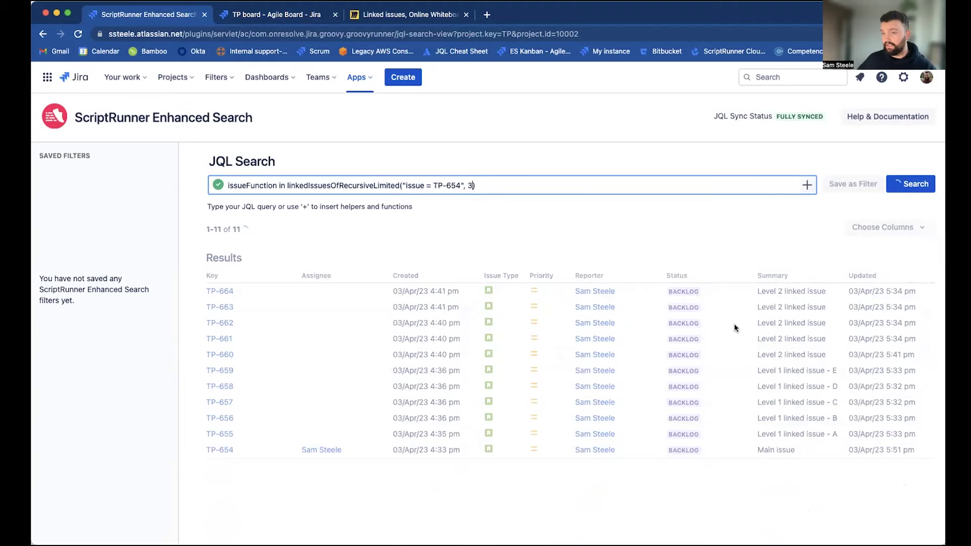
pyautogui.scroll(-2, 728, 378)
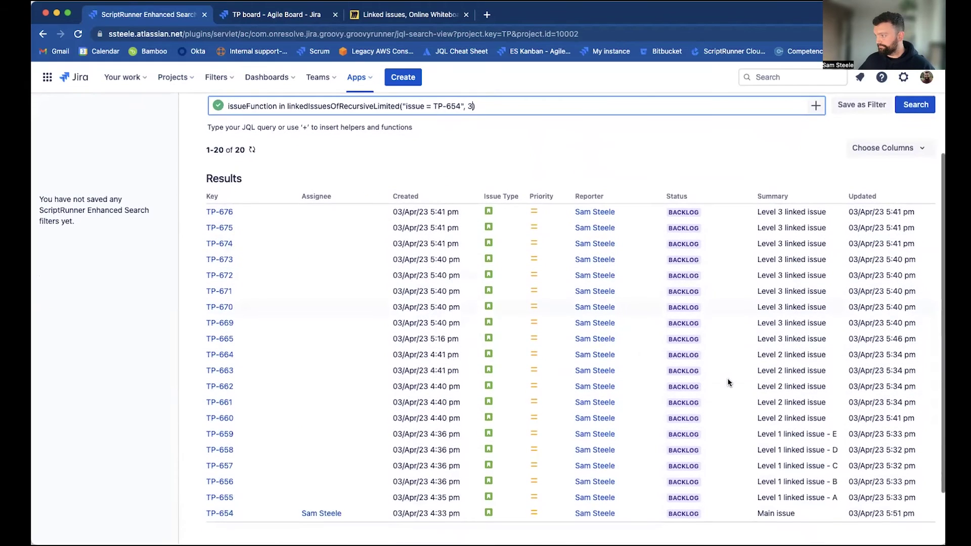
pyautogui.scroll(2, 727, 378)
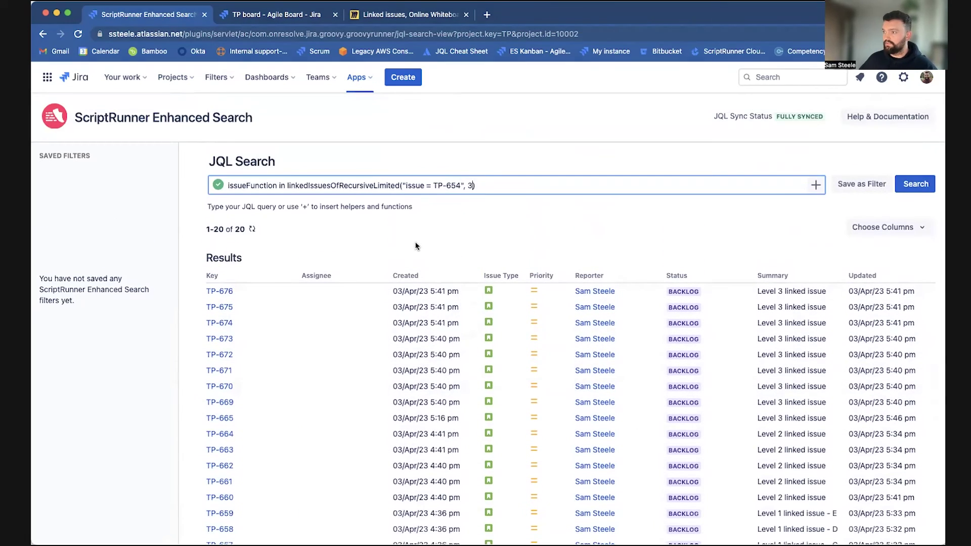